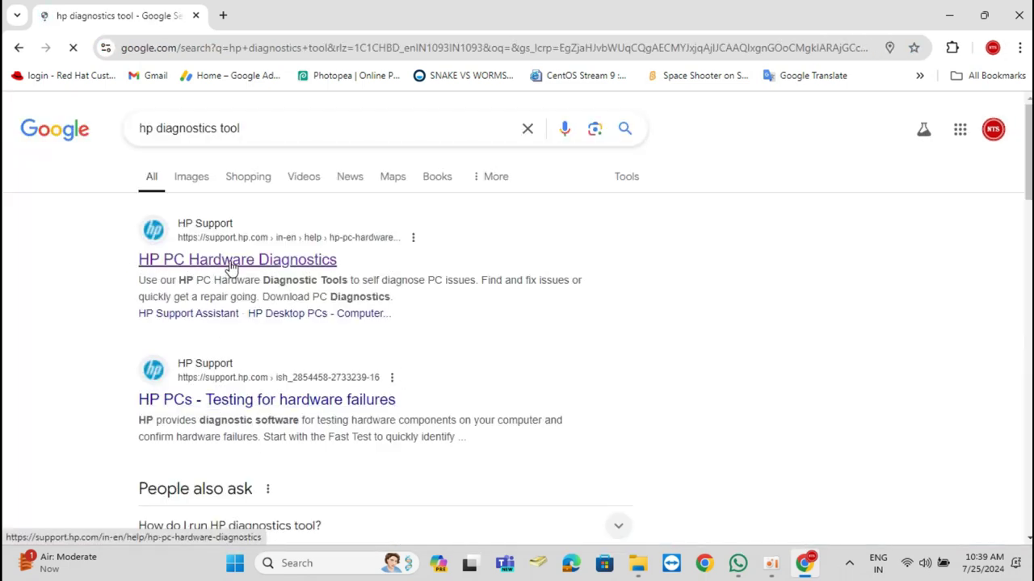
# Step: Open the HP PC Hardware Diagnostics support page and expand the section for diagnosing hardware issues outside of the OS
pyautogui.click(232, 267)
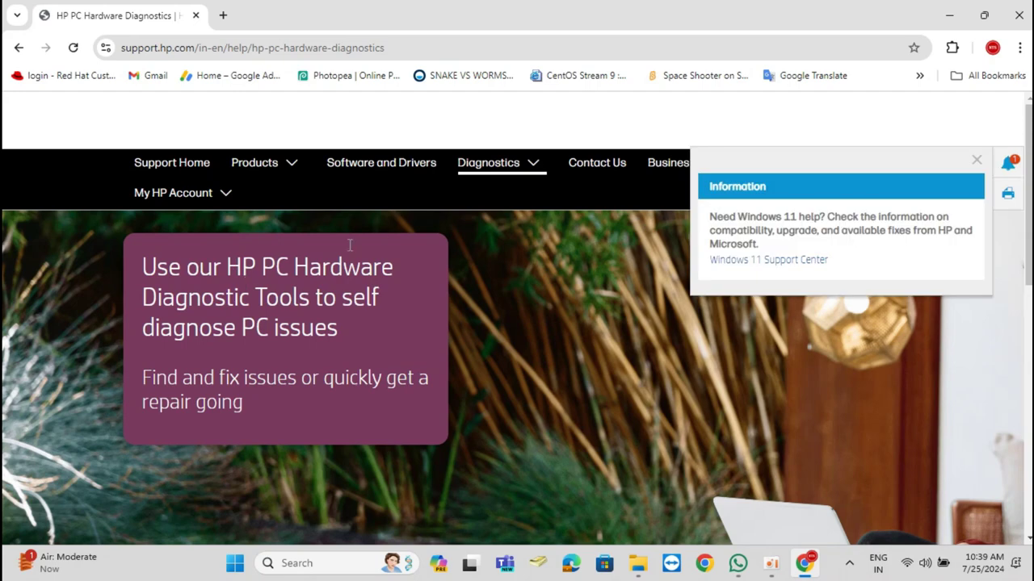
pyautogui.scroll(-7, 540, 290)
pyautogui.scroll(3, 428, 259)
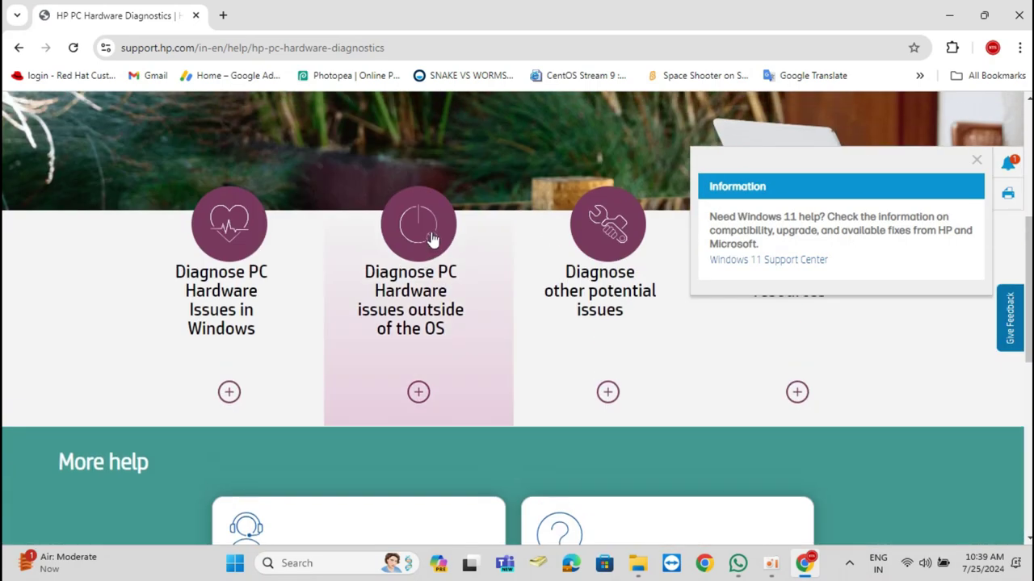
pyautogui.click(419, 246)
pyautogui.scroll(-2, 473, 259)
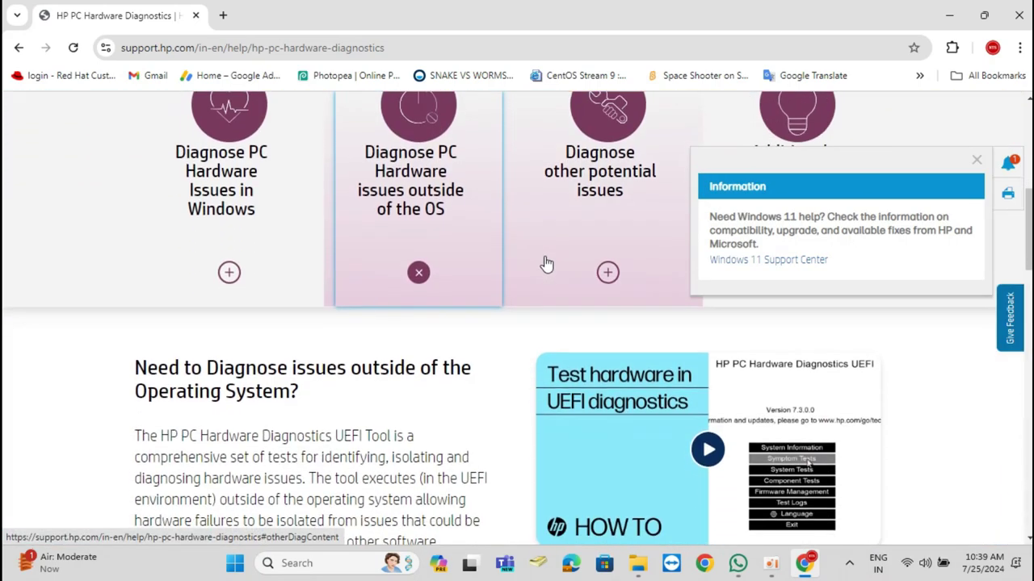
# Step: Download the HP PC Hardware Diagnostics UEFI v10.5.2.0 package
pyautogui.scroll(-6, 547, 264)
pyautogui.moveTo(438, 380); pyautogui.dragTo(155, 381)
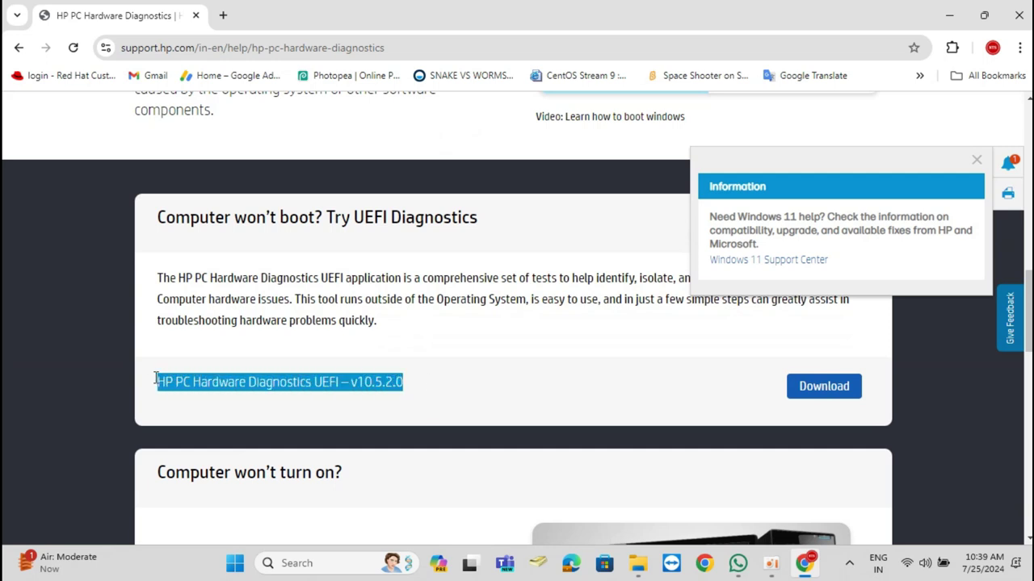
pyautogui.click(825, 399)
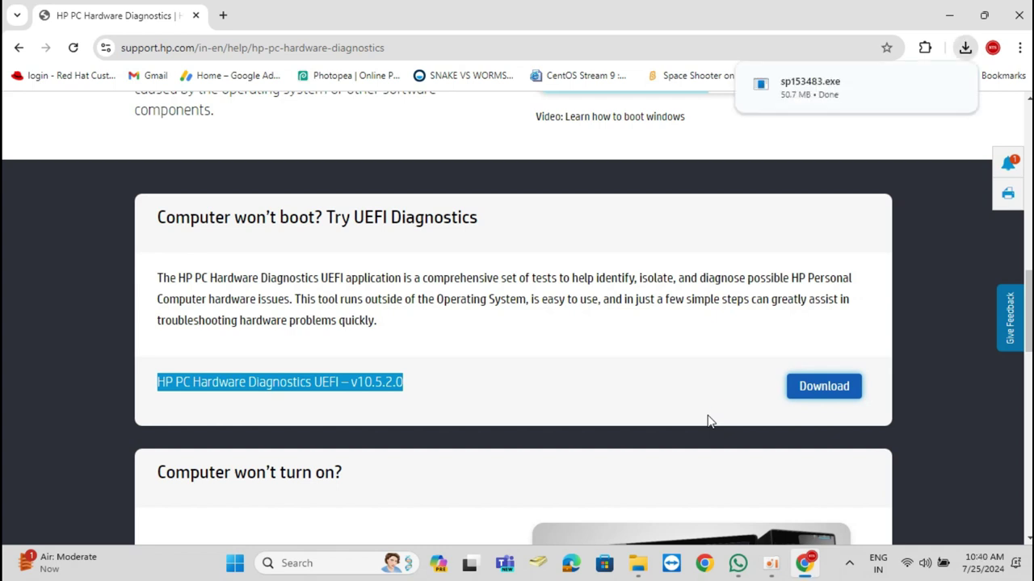
# Step: Switch to File Explorer and run sp153483.exe from the Downloads folder
pyautogui.click(951, 21)
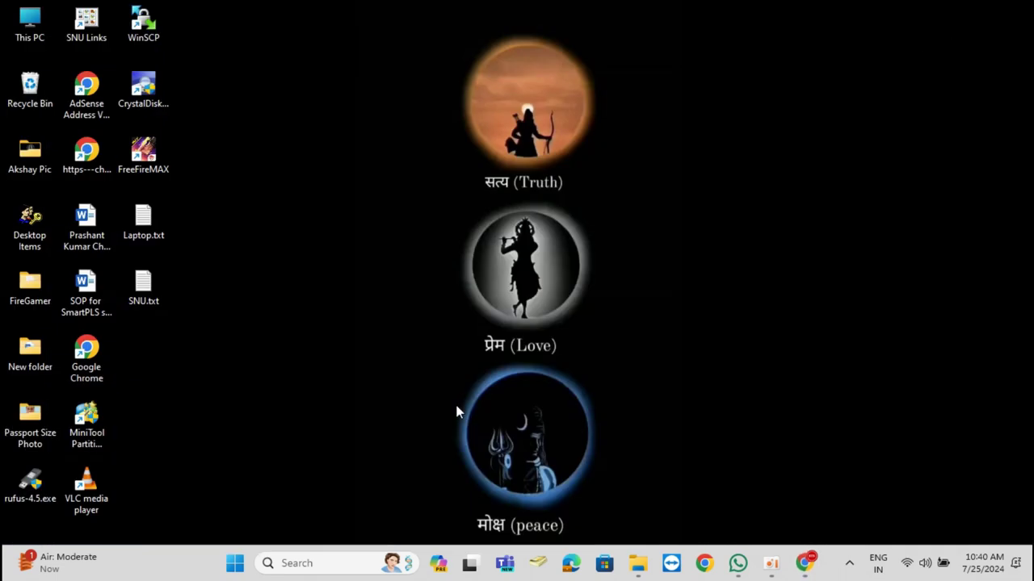
pyautogui.doubleClick(24, 18)
pyautogui.click(69, 186)
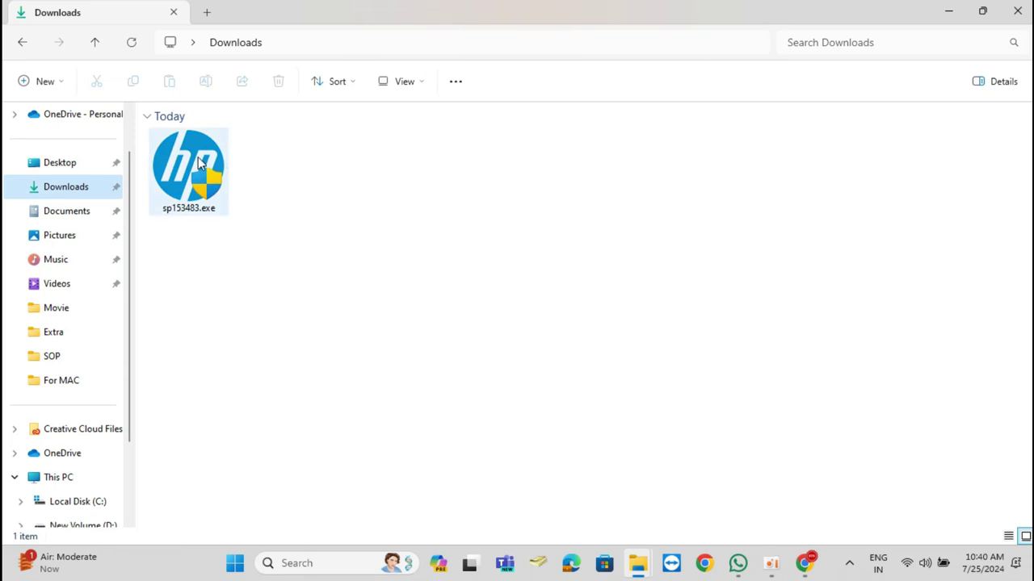
pyautogui.doubleClick(200, 162)
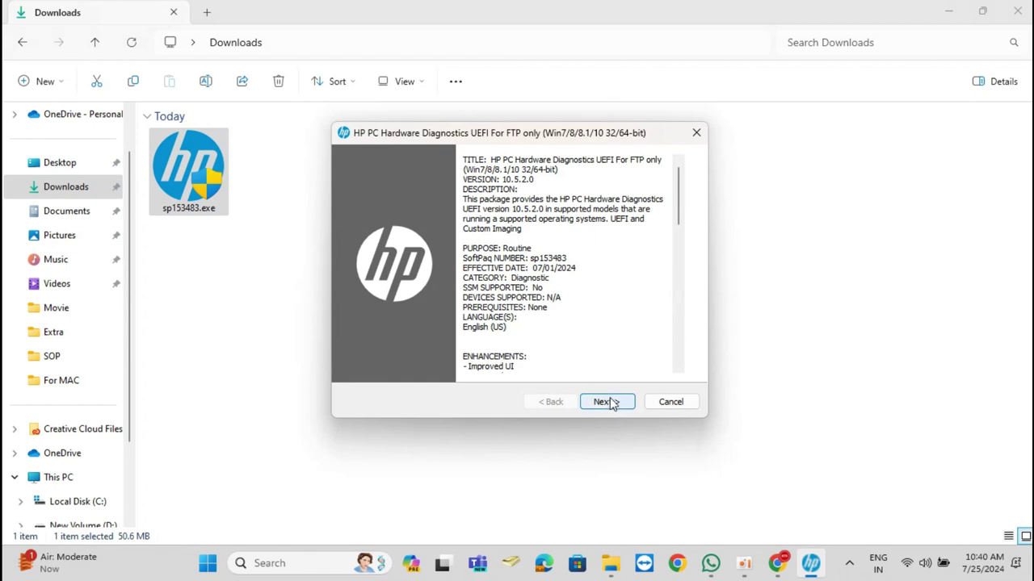
# Step: Accept the license agreement and save the package files to c:\SWSetup\SP153483
pyautogui.click(609, 402)
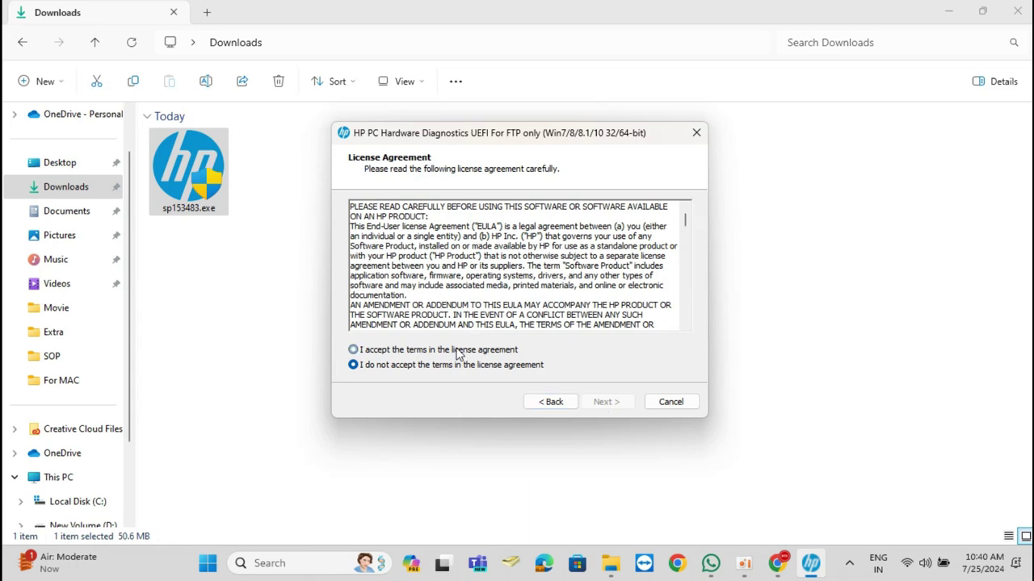
pyautogui.click(399, 349)
pyautogui.click(607, 402)
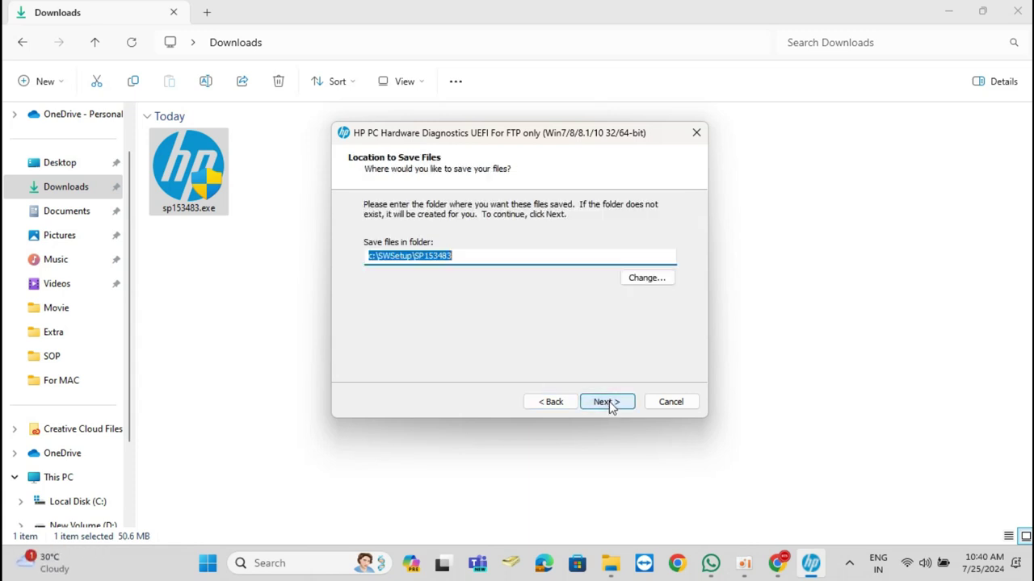
pyautogui.click(614, 406)
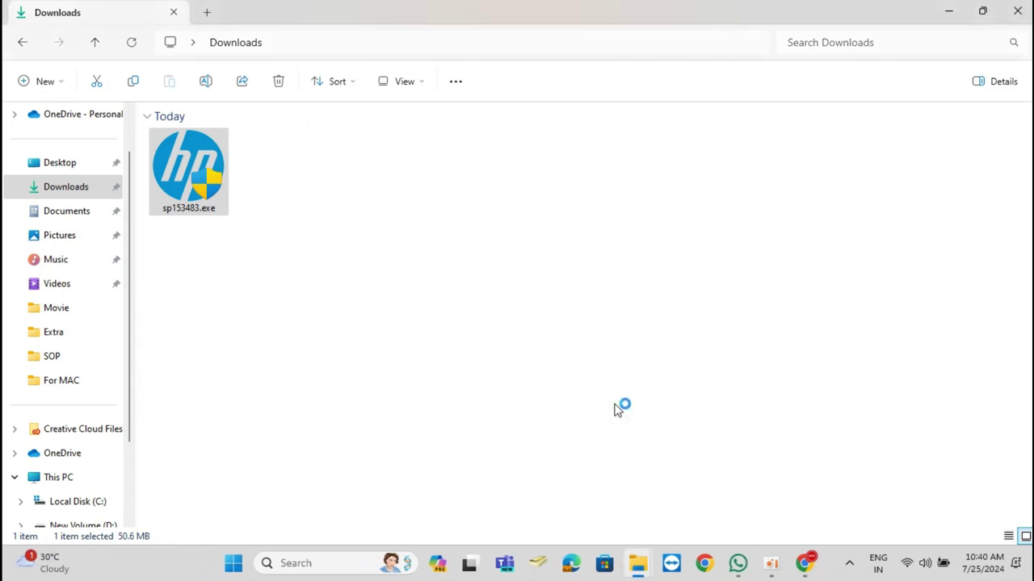
# Step: Start the HP PC Hardware Diagnostics UEFI install wizard and choose the USB flash drive as the installation location
pyautogui.click(564, 315)
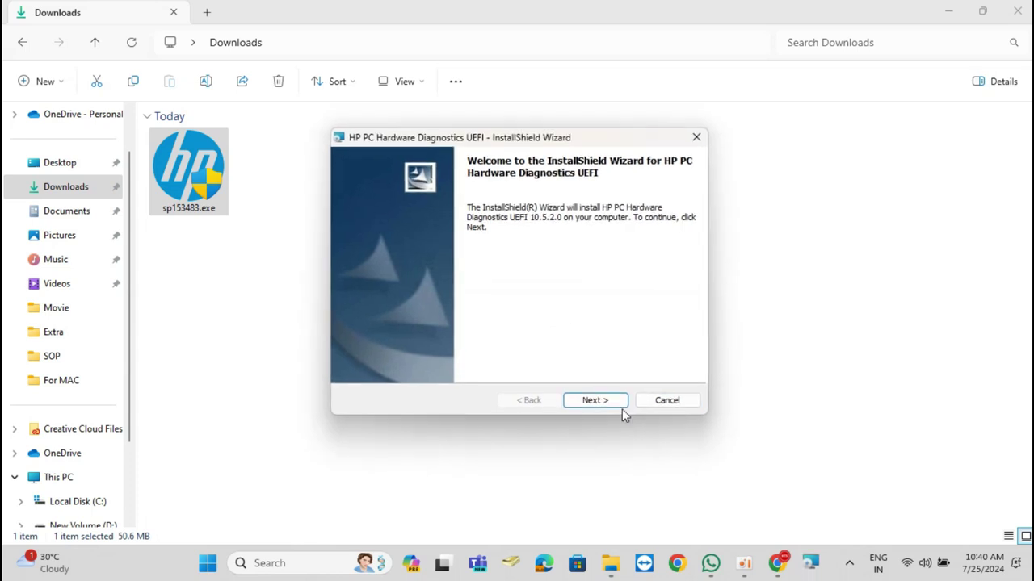
pyautogui.click(593, 401)
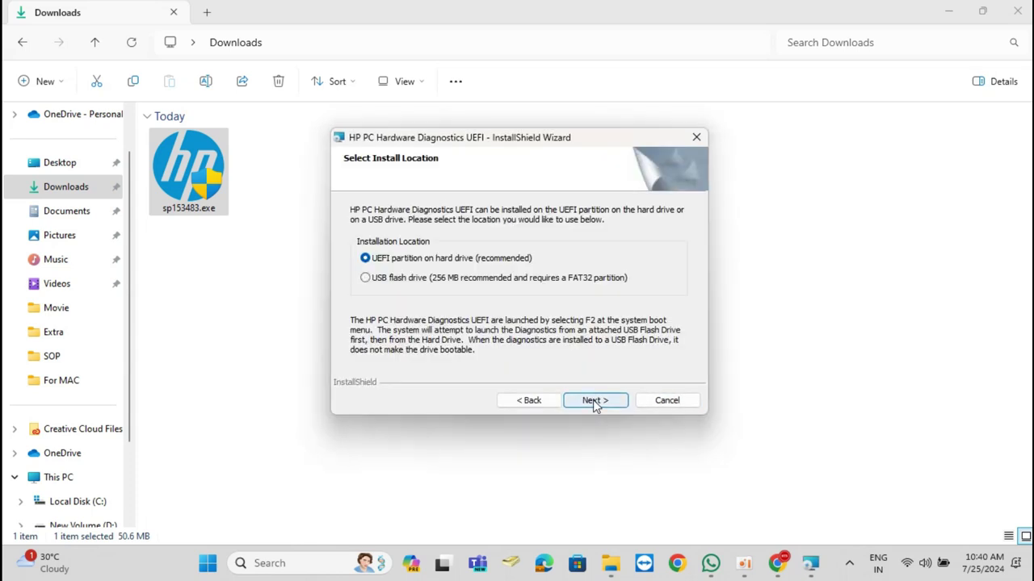
pyautogui.click(365, 277)
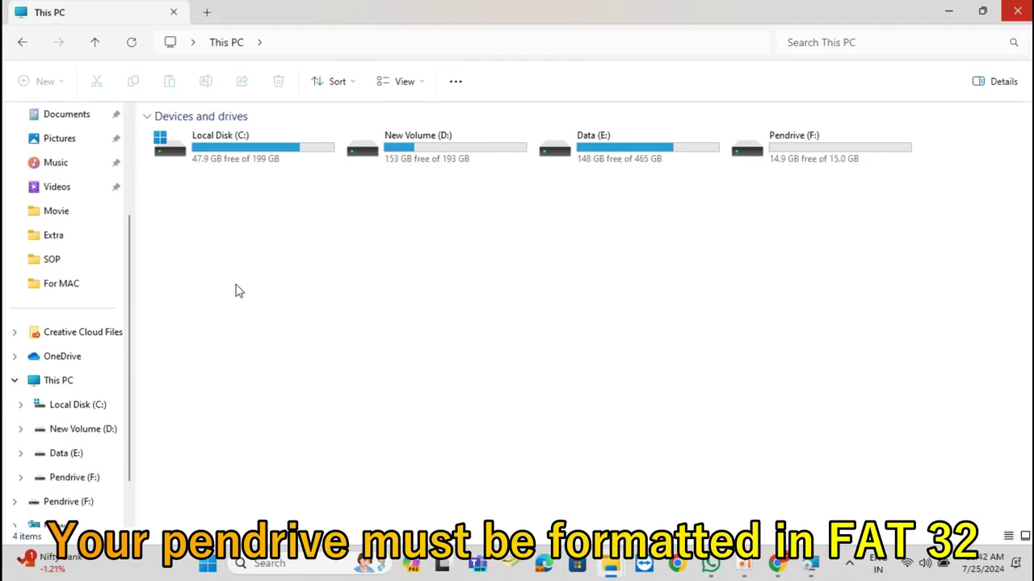
# Step: Quick-format the Pendrive (F:) drive with the FAT32 file system and close the format dialog
pyautogui.click(803, 155)
pyautogui.rightClick(803, 155)
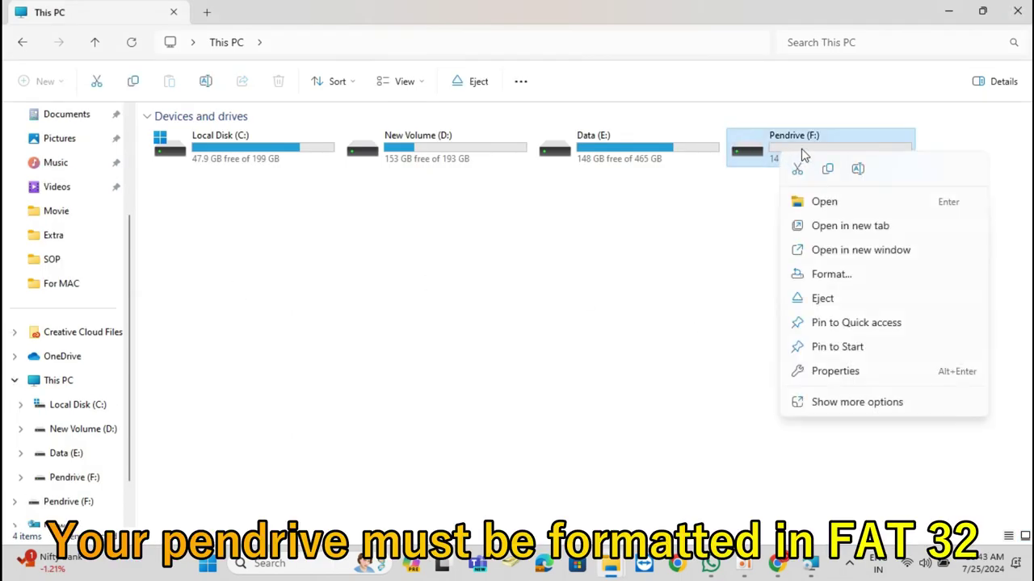
pyautogui.click(836, 277)
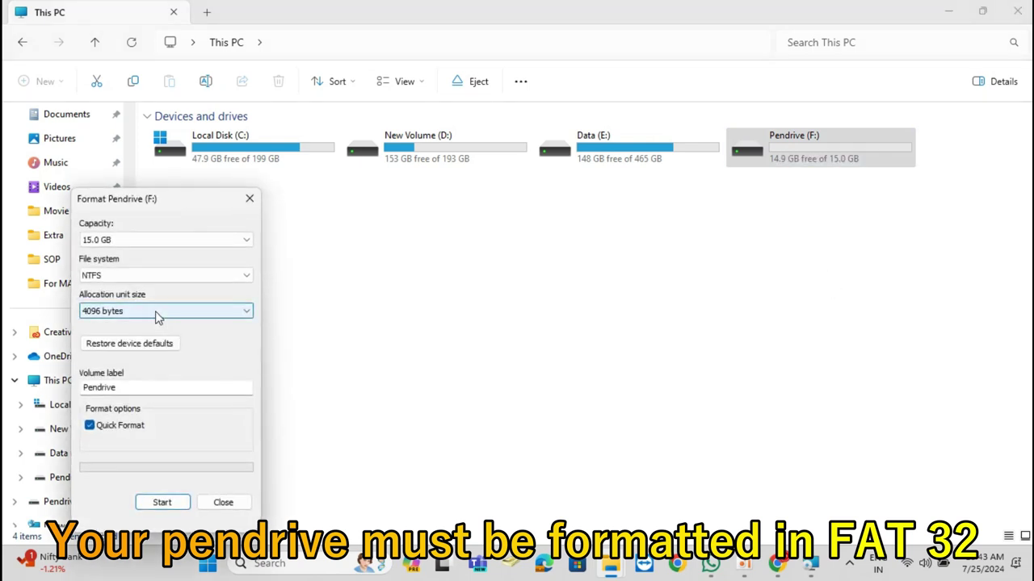
pyautogui.click(149, 276)
pyautogui.click(141, 301)
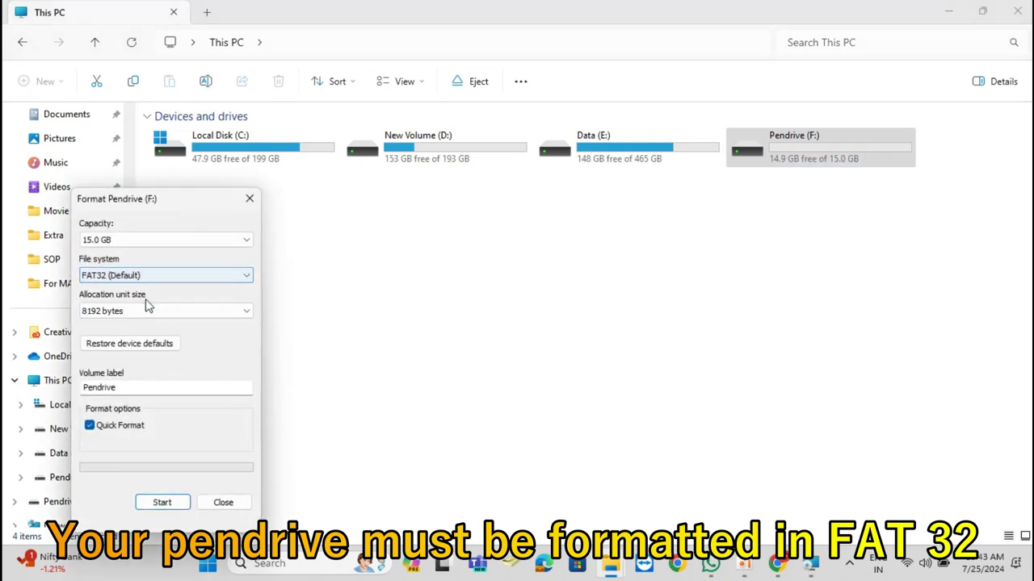
pyautogui.click(163, 502)
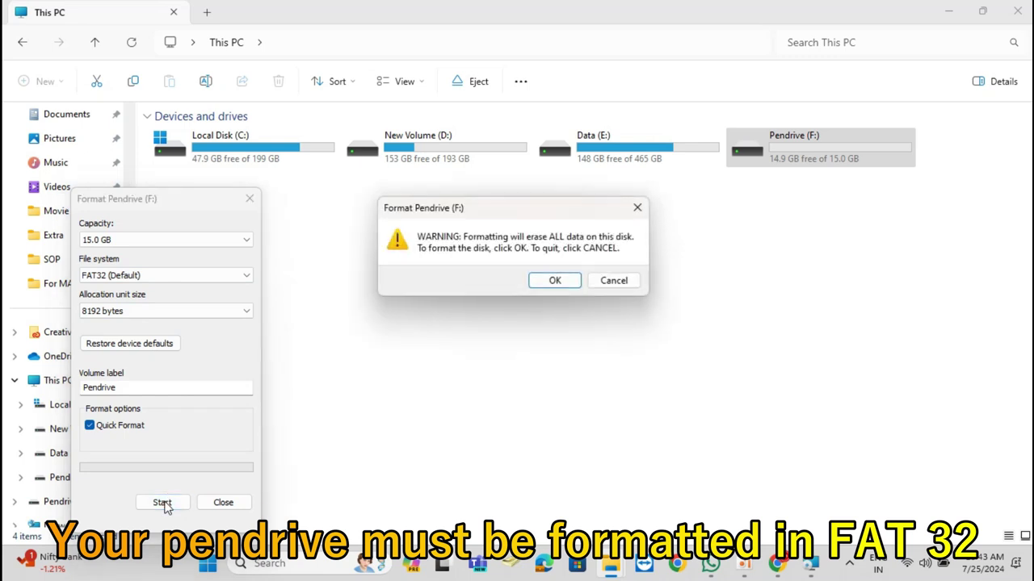
pyautogui.click(555, 280)
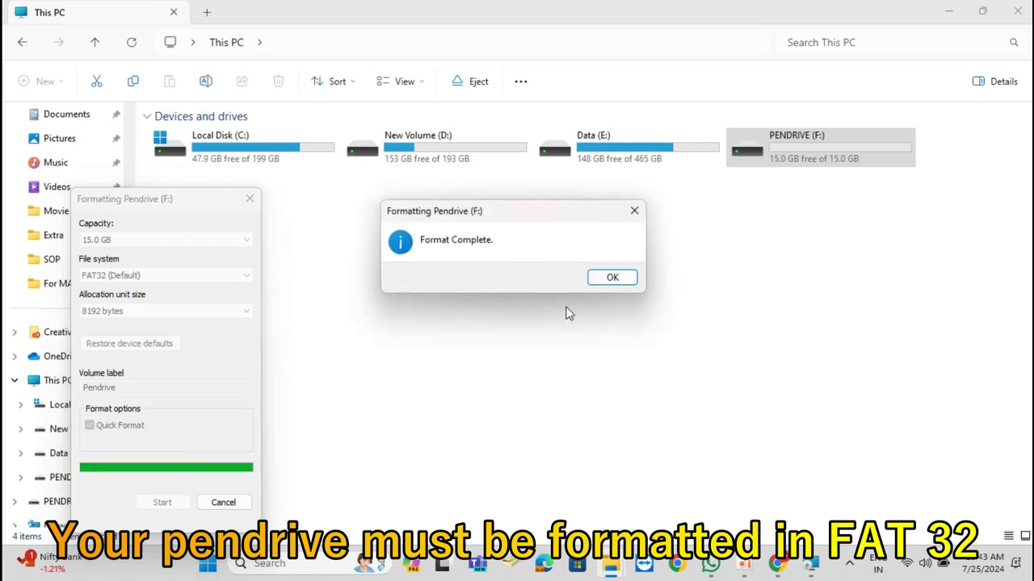
pyautogui.click(611, 278)
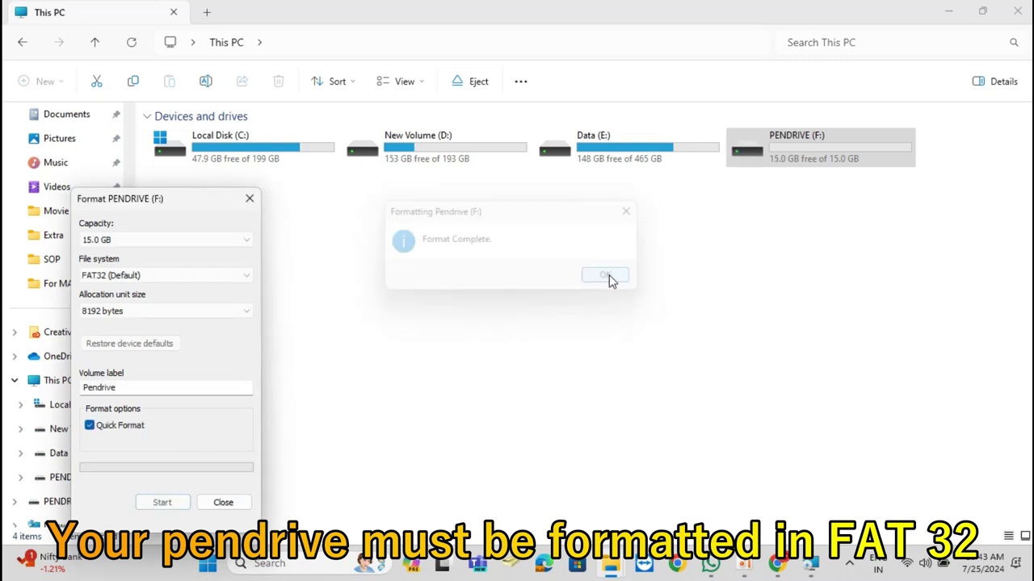
pyautogui.click(223, 502)
# Step: Check the file system in the properties of the F: pendrive, then close File Explorer
pyautogui.rightClick(764, 156)
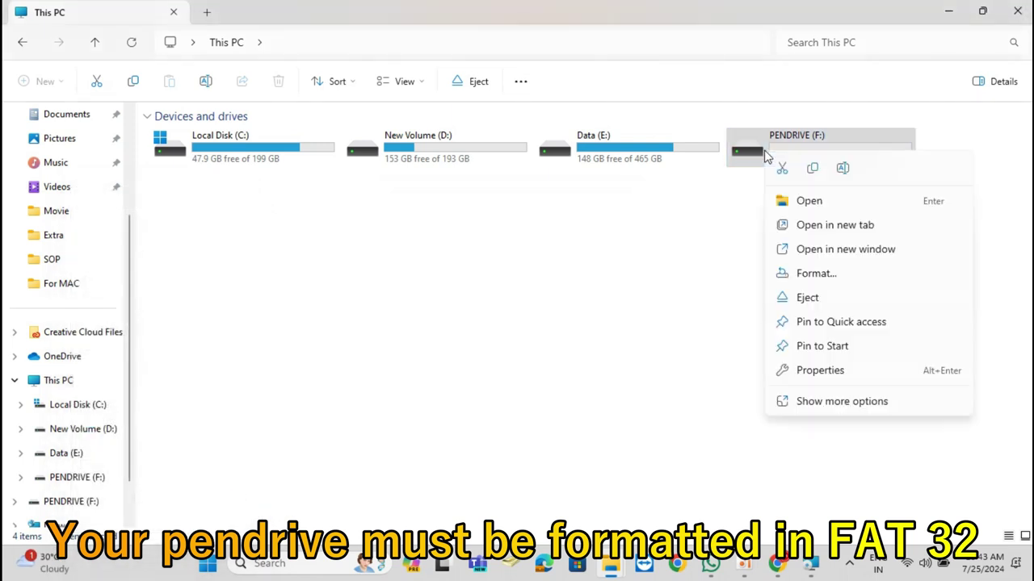
pyautogui.click(814, 370)
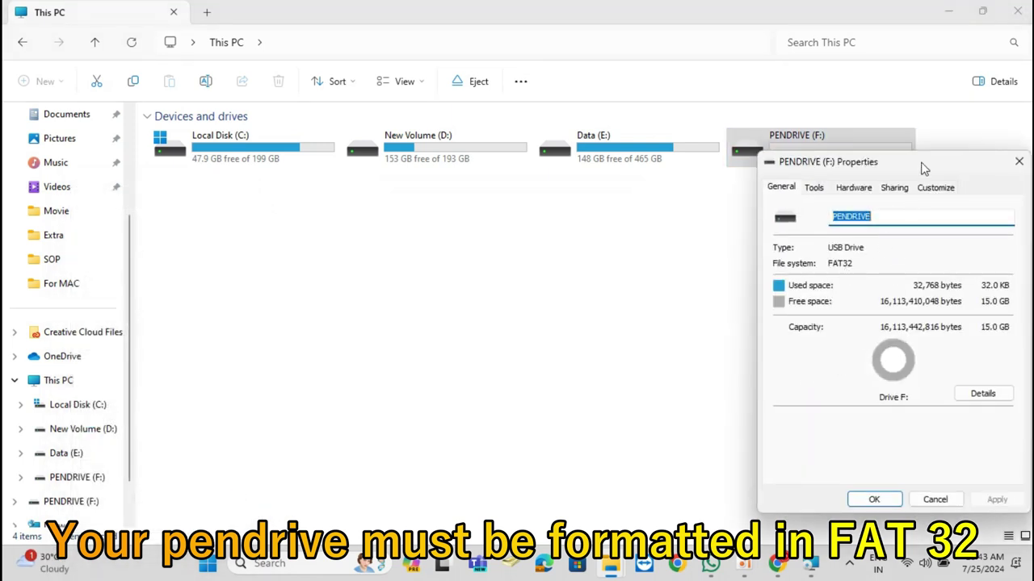
pyautogui.moveTo(923, 167); pyautogui.dragTo(818, 202)
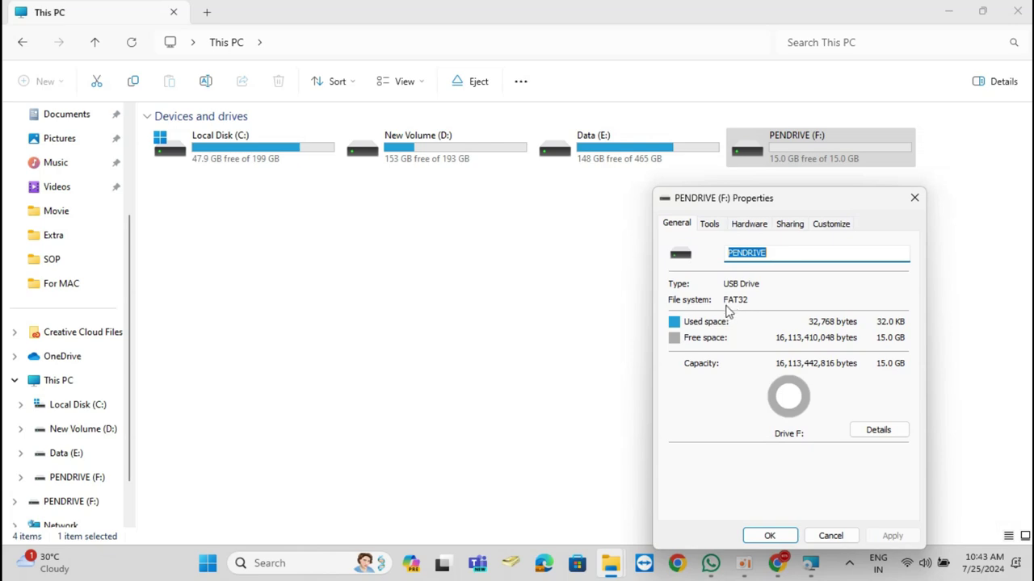
pyautogui.click(914, 197)
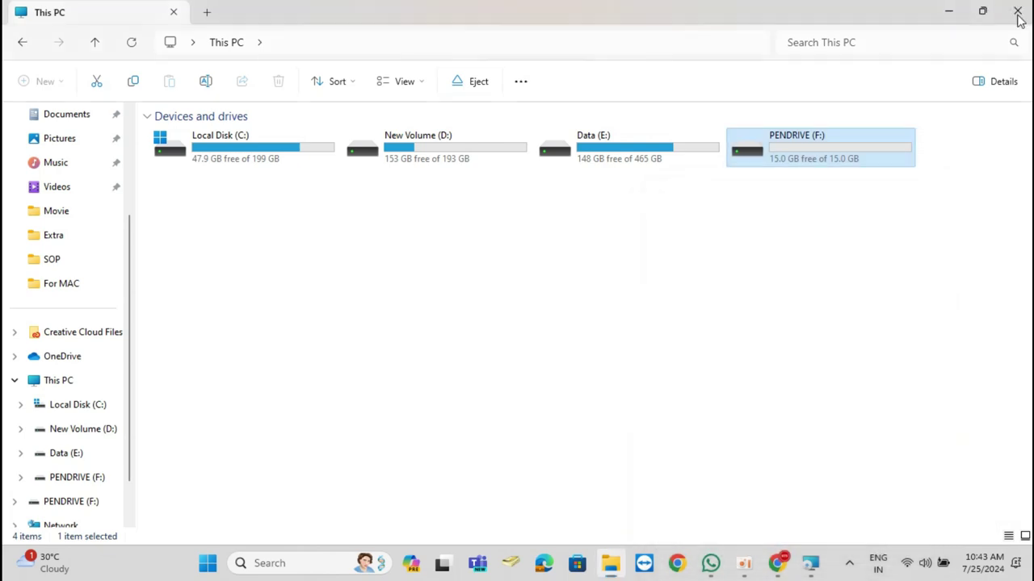
pyautogui.click(1017, 10)
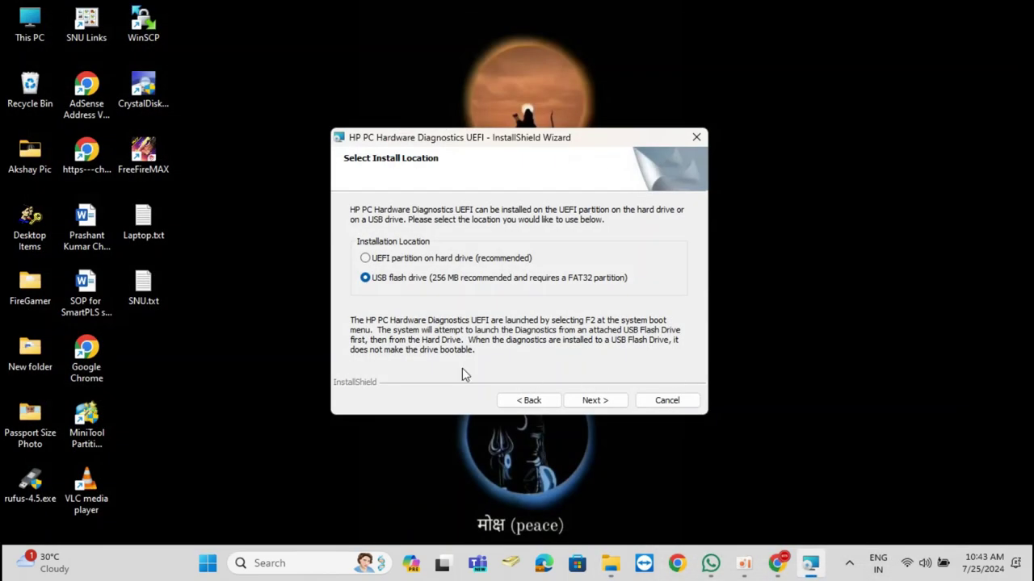
# Step: Install the diagnostics to the USB drive, agreeing to create the HP_TOOLS partition, and finish the wizard
pyautogui.click(602, 406)
pyautogui.click(606, 406)
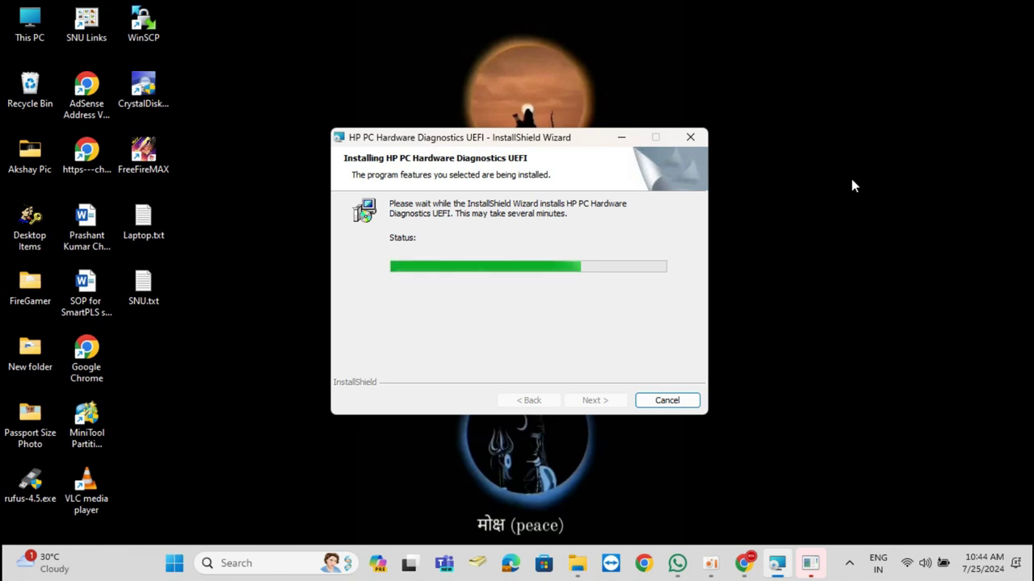
pyautogui.moveTo(808, 565)
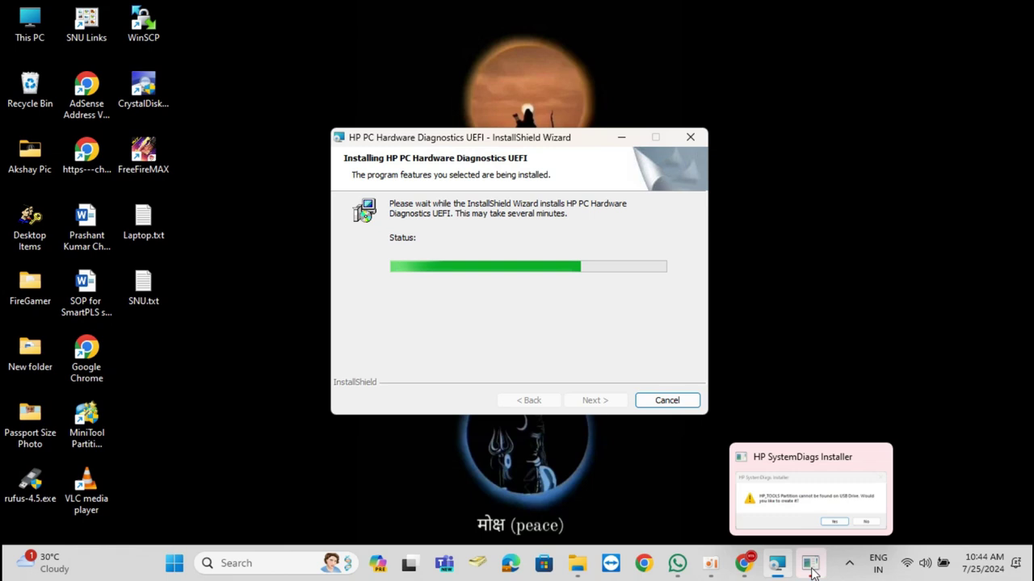
pyautogui.click(796, 506)
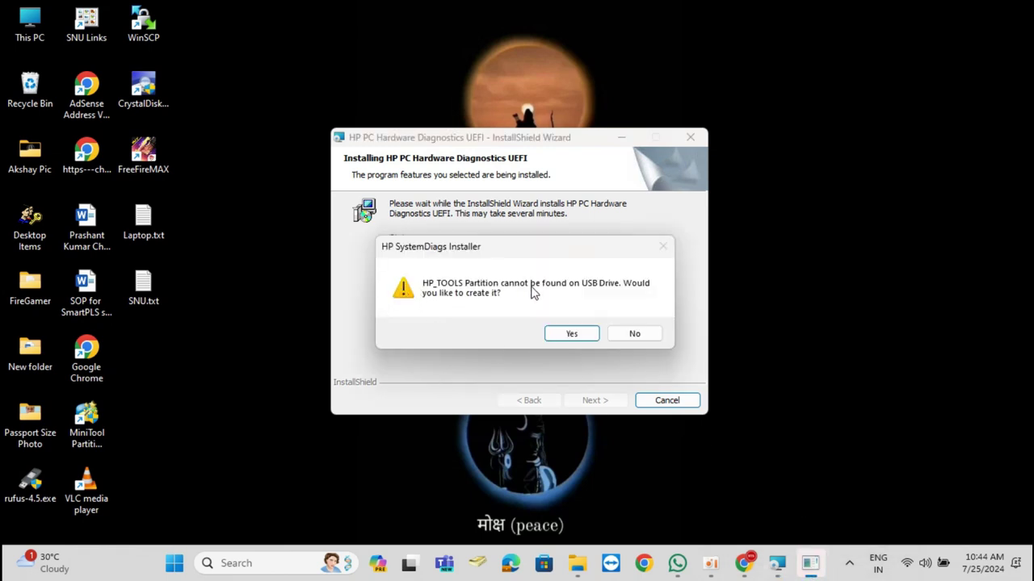
pyautogui.click(570, 335)
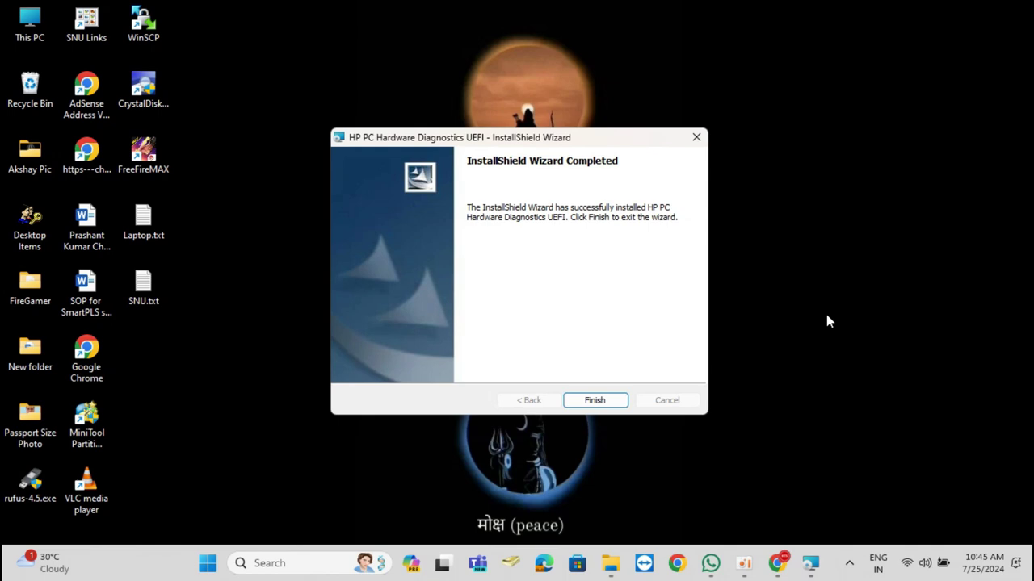
pyautogui.click(595, 400)
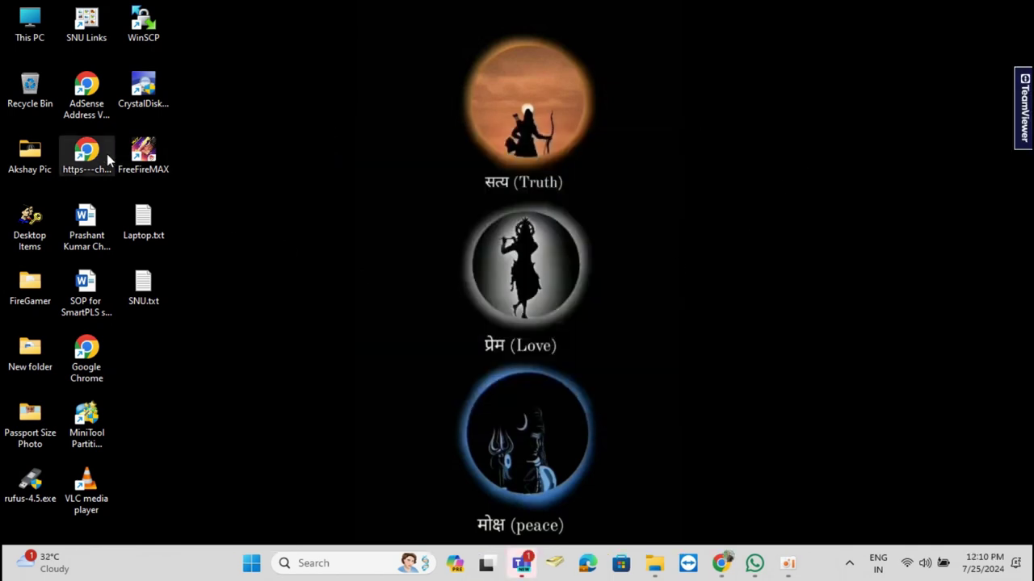
# Step: Open the HP_TOOLS (F:) drive from This PC in a maximized File Explorer window
pyautogui.doubleClick(31, 23)
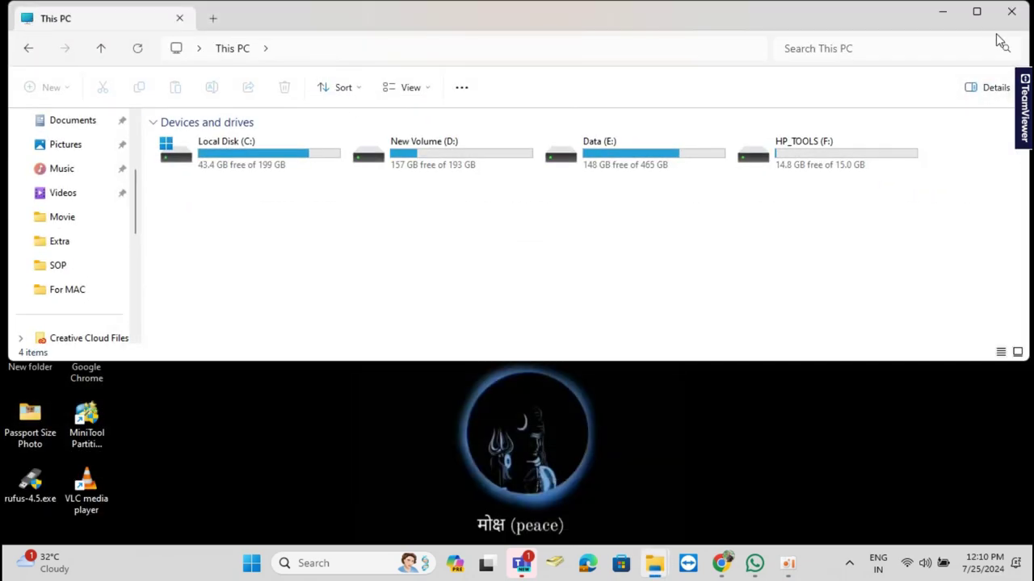
pyautogui.click(976, 11)
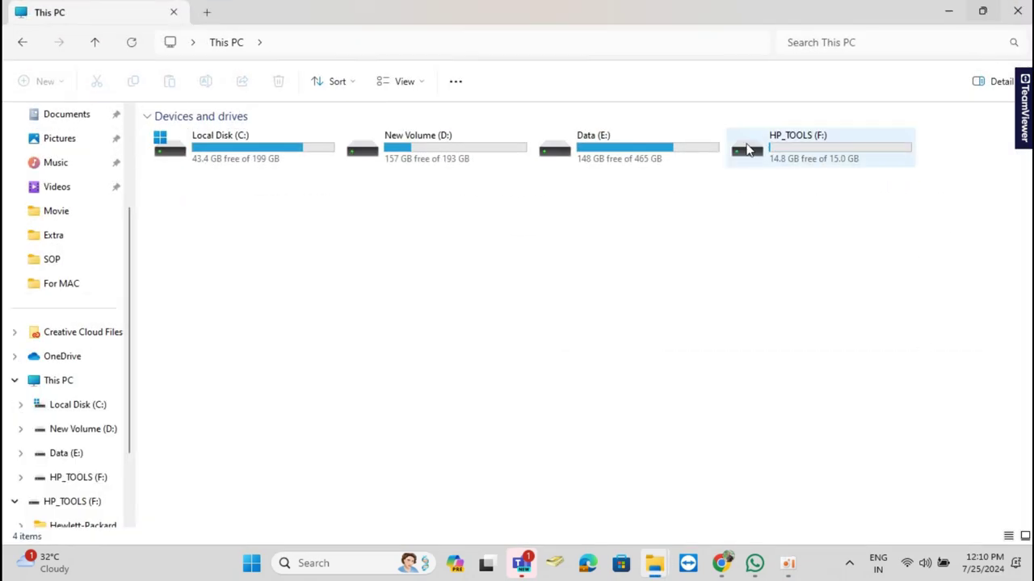
pyautogui.doubleClick(784, 145)
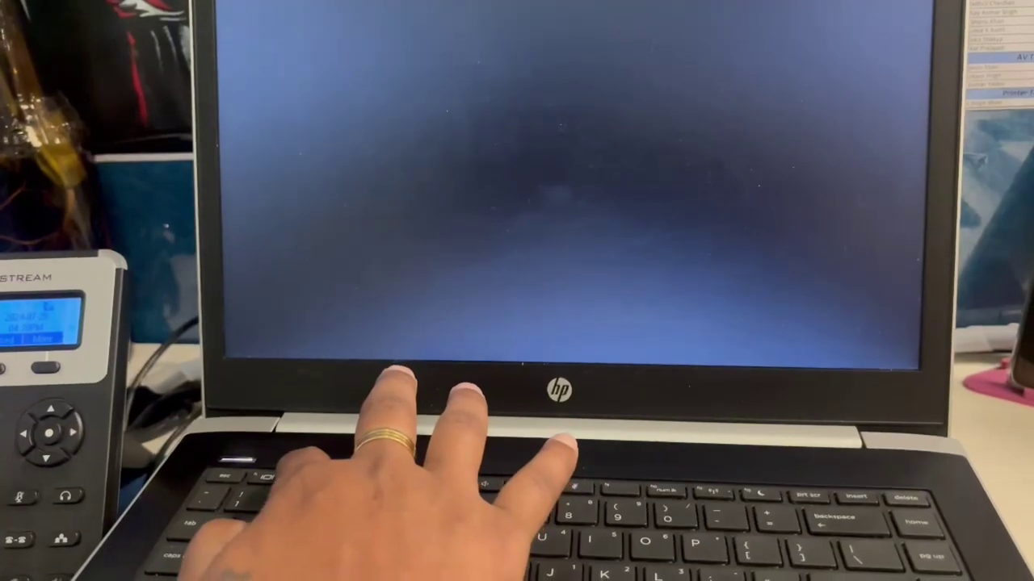
# Step: Boot the laptop into HP PC Hardware Diagnostics UEFI, accept English as the language and decline sharing PC information with HP
pyautogui.press('F2')
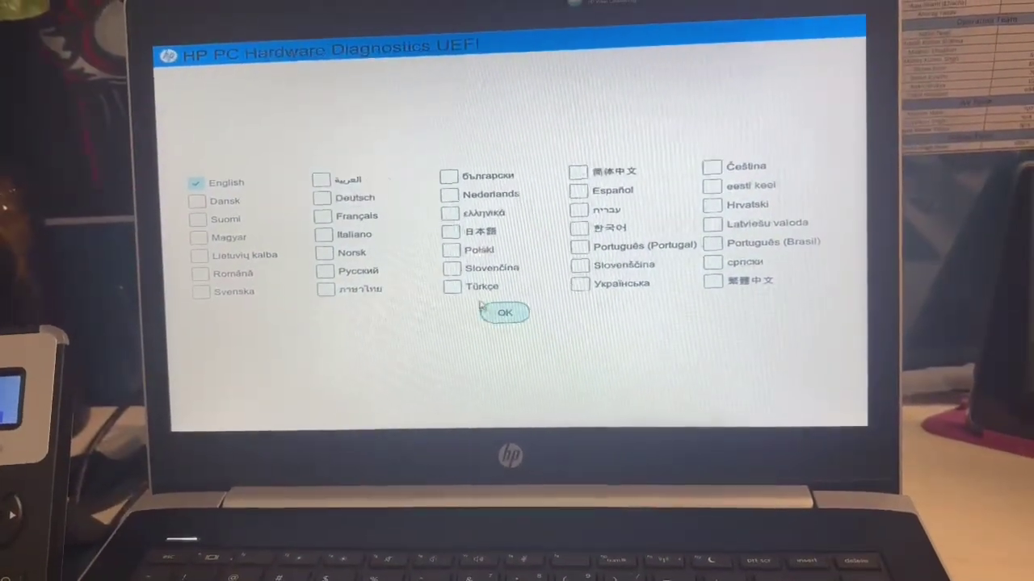
pyautogui.click(504, 306)
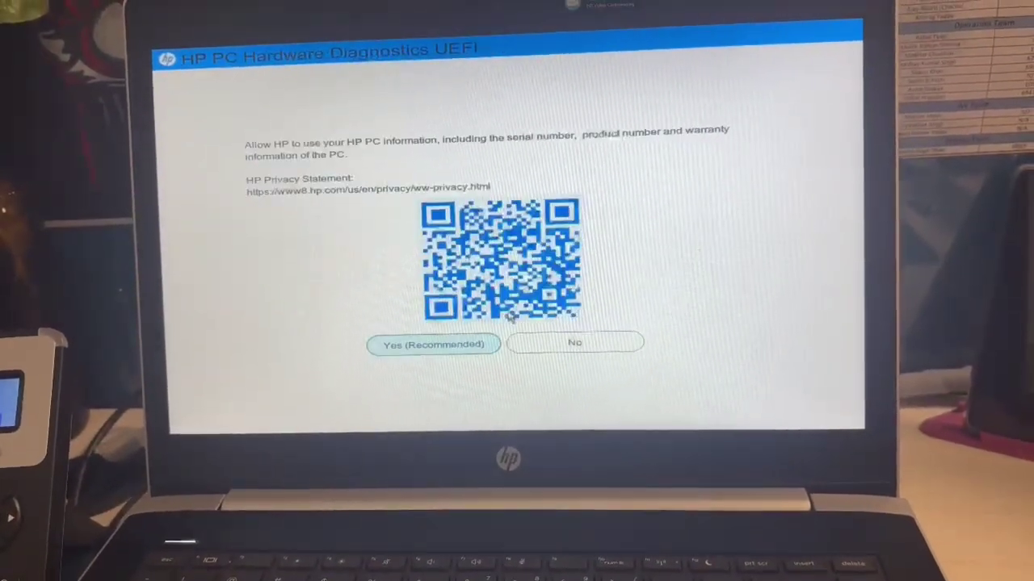
pyautogui.click(589, 344)
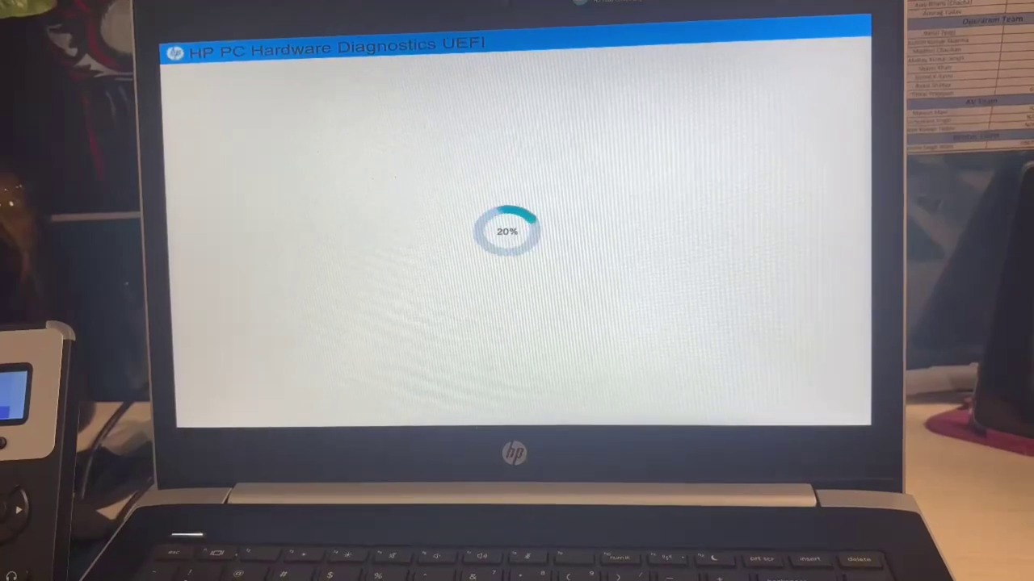